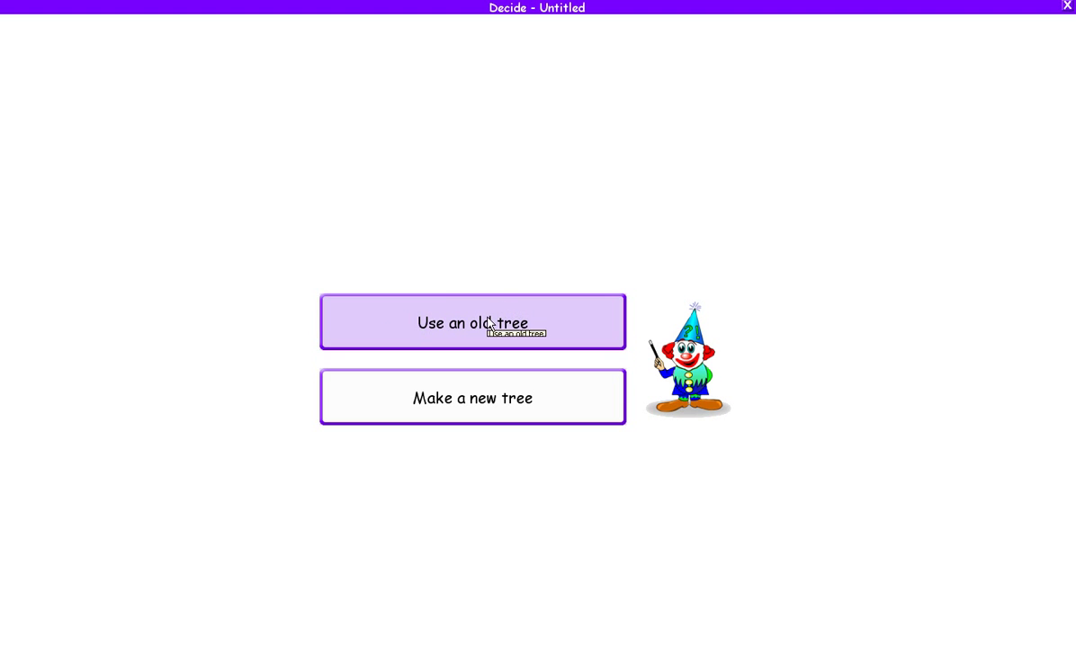
# Start a new decision tree and open the picture group containing coloured shapes
pyautogui.click(458, 413)
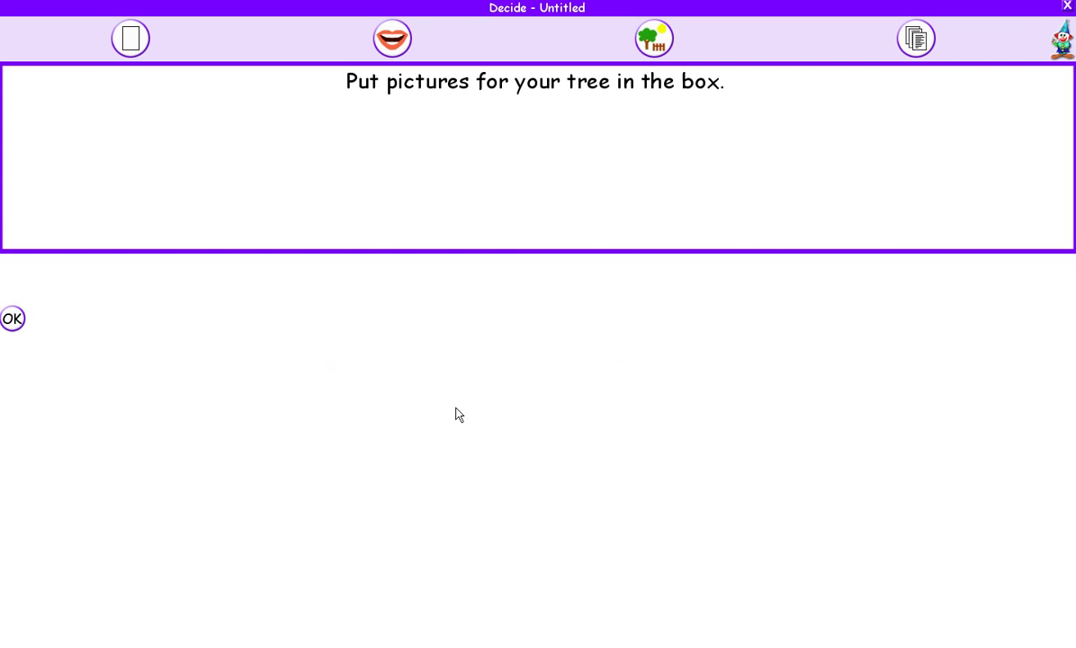
pyautogui.click(649, 46)
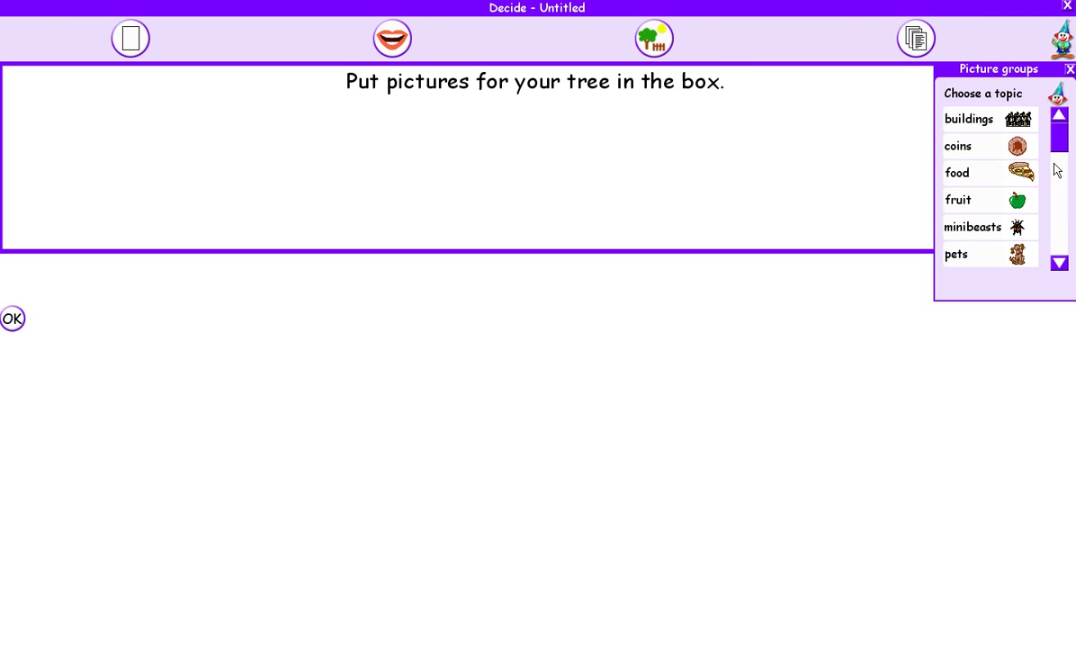
pyautogui.moveTo(1059, 140)
pyautogui.mouseDown()
pyautogui.moveTo(1059, 252)
pyautogui.moveTo(1054, 137)
pyautogui.mouseUp()
pyautogui.scroll(-4, 993, 139)
pyautogui.click(994, 201)
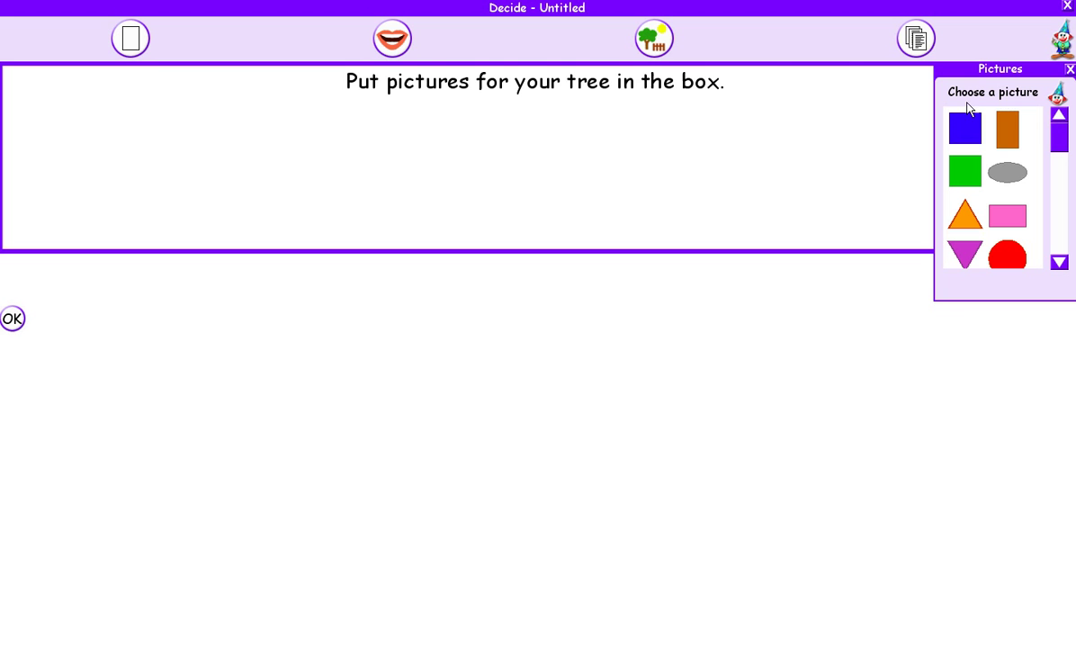
# Add the blue and green squares, orange and purple triangles, and red and yellow circles to the picture box, and accept the set
pyautogui.moveTo(969, 129); pyautogui.dragTo(970, 132)
pyautogui.moveTo(970, 132); pyautogui.dragTo(549, 142)
pyautogui.moveTo(973, 173); pyautogui.dragTo(644, 143)
pyautogui.moveTo(961, 212); pyautogui.dragTo(595, 133)
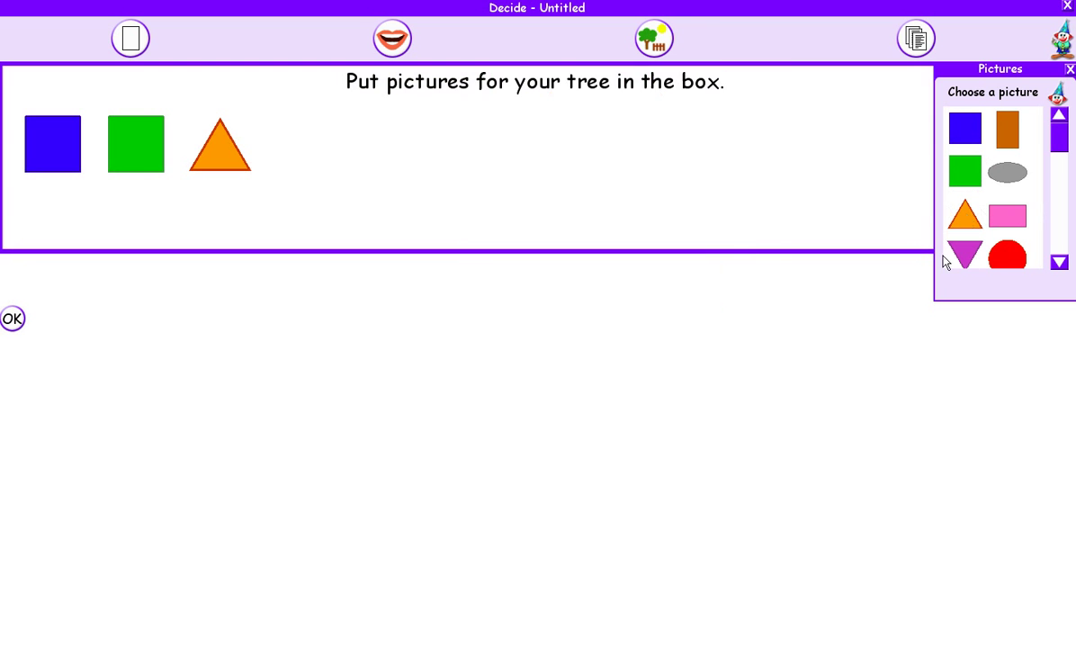
pyautogui.moveTo(963, 254); pyautogui.dragTo(548, 137)
pyautogui.click(1056, 263)
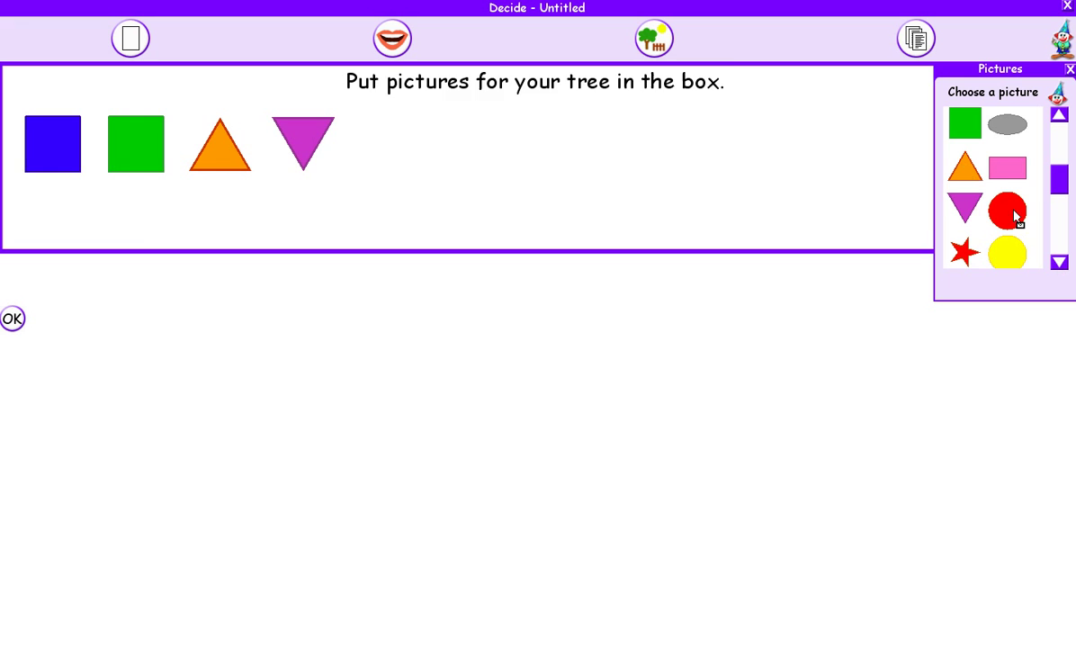
pyautogui.moveTo(1013, 216); pyautogui.dragTo(644, 173)
pyautogui.moveTo(1019, 270); pyautogui.dragTo(578, 103)
pyautogui.click(1070, 69)
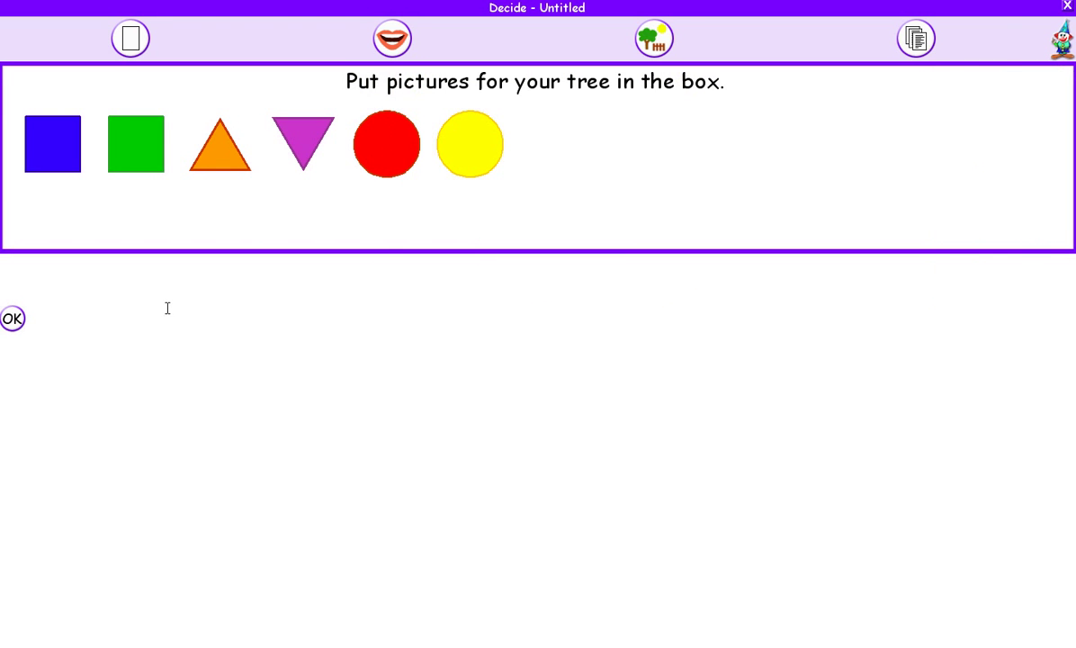
pyautogui.click(14, 318)
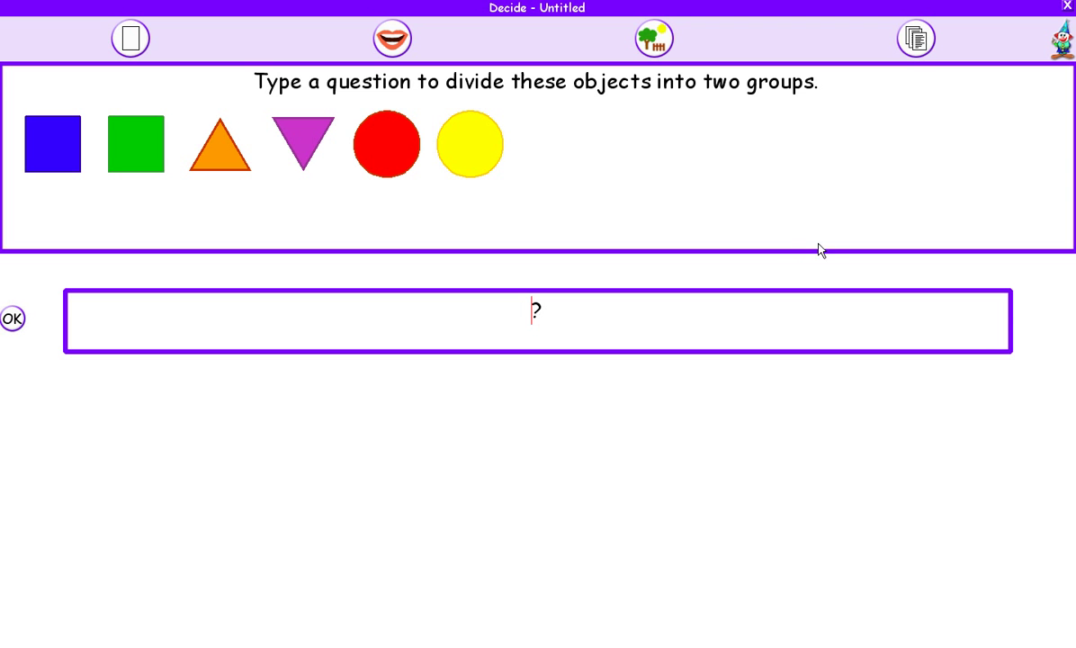
# Enter "Has it got 4 sides?" as the question dividing the six shapes, using the word bank for its opening words
pyautogui.click(918, 43)
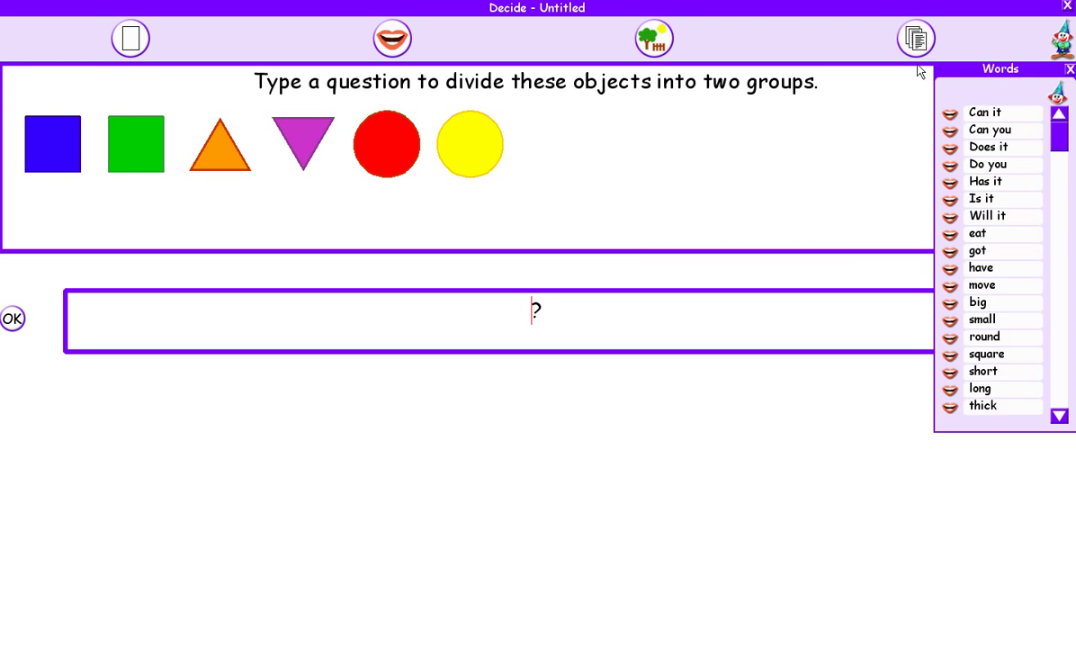
pyautogui.click(988, 185)
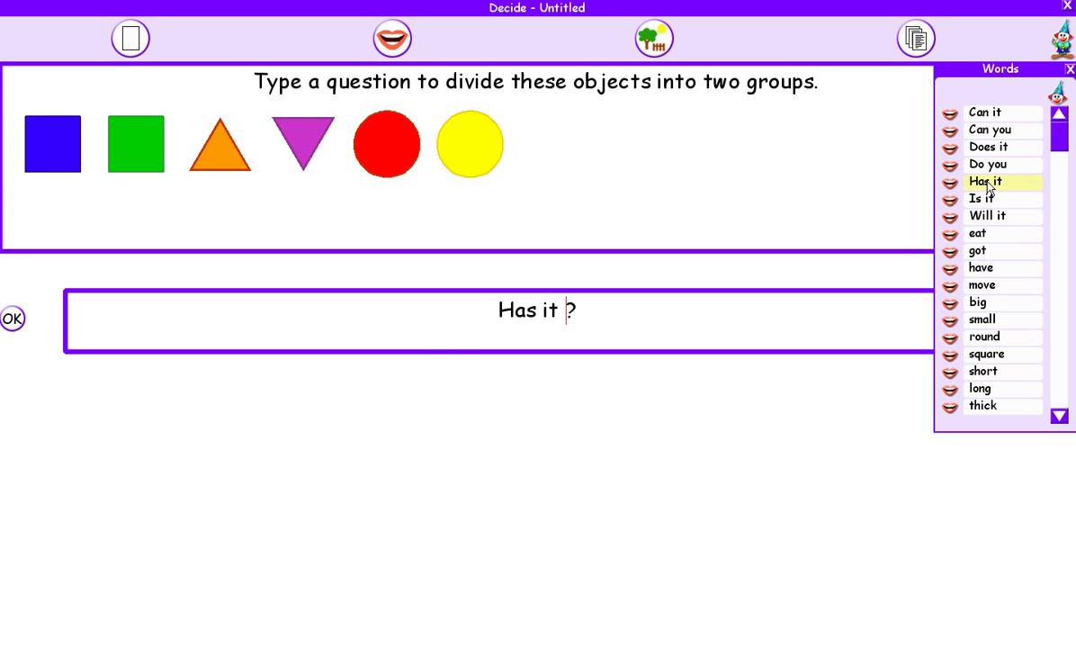
pyautogui.click(980, 250)
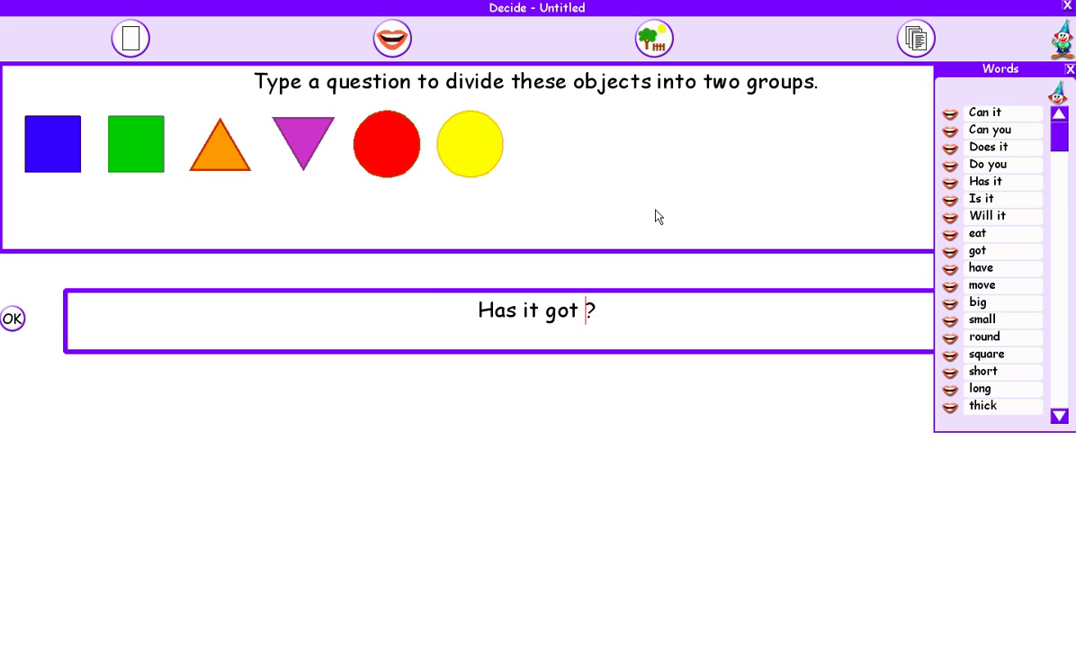
pyautogui.write('4 sides')
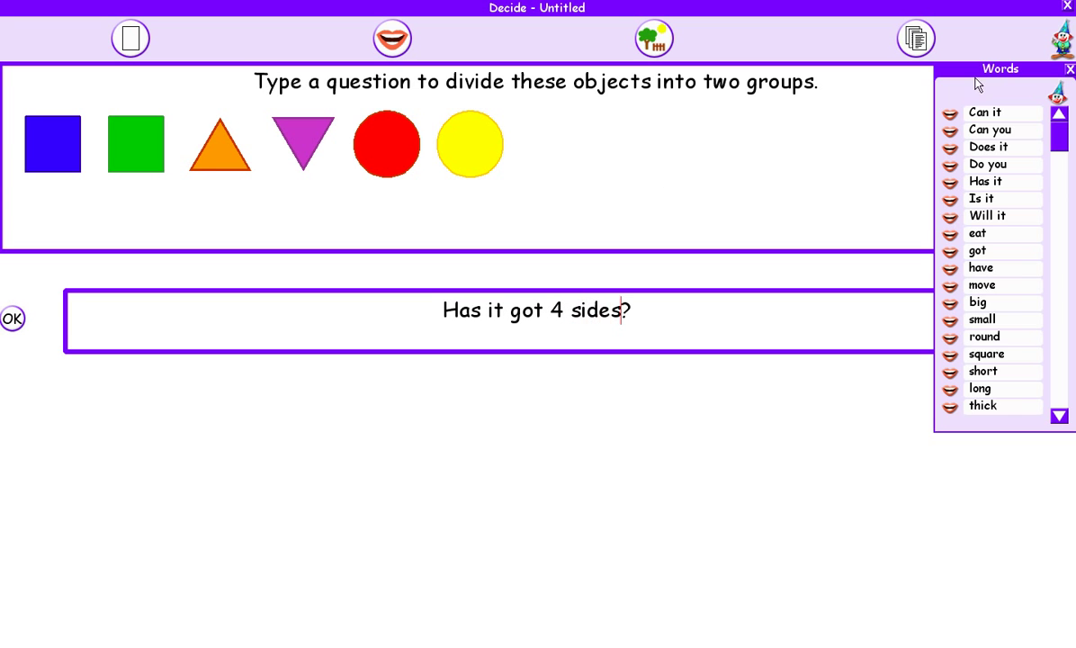
pyautogui.click(1069, 68)
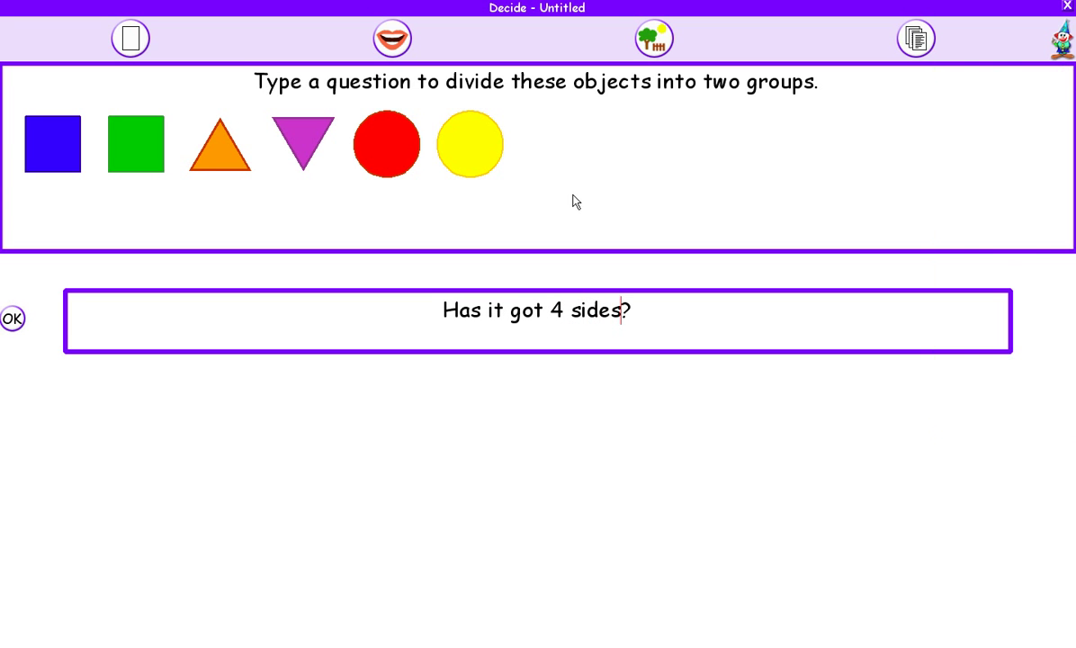
pyautogui.click(12, 320)
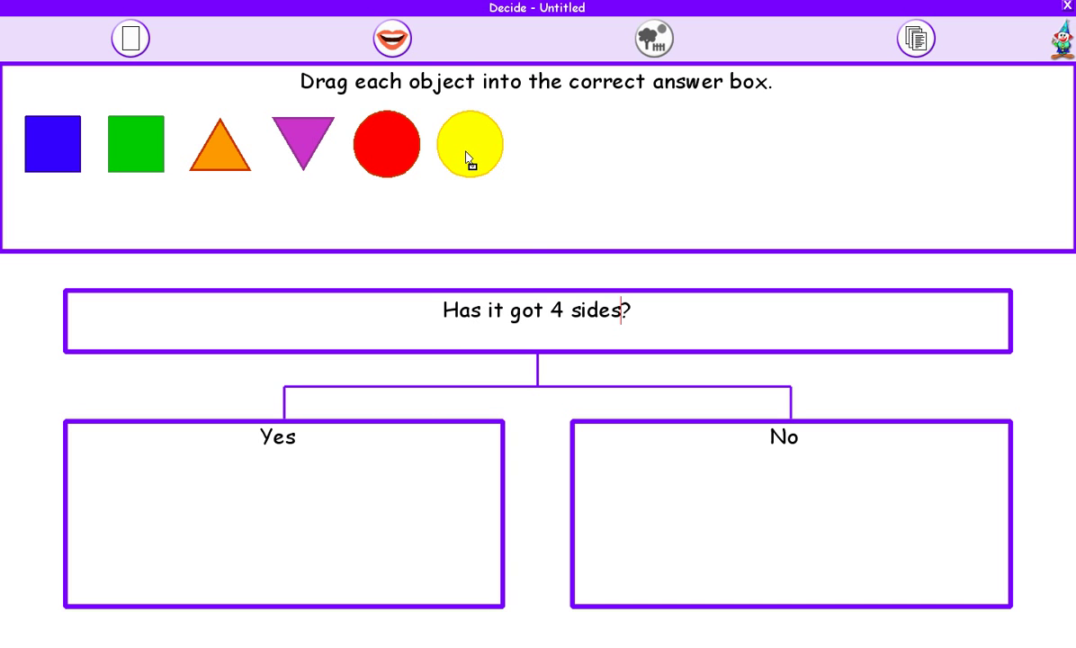
# Sort both circles and both triangles into No and the green and blue squares into Yes, and accept the grouping
pyautogui.moveTo(467, 159); pyautogui.dragTo(841, 539)
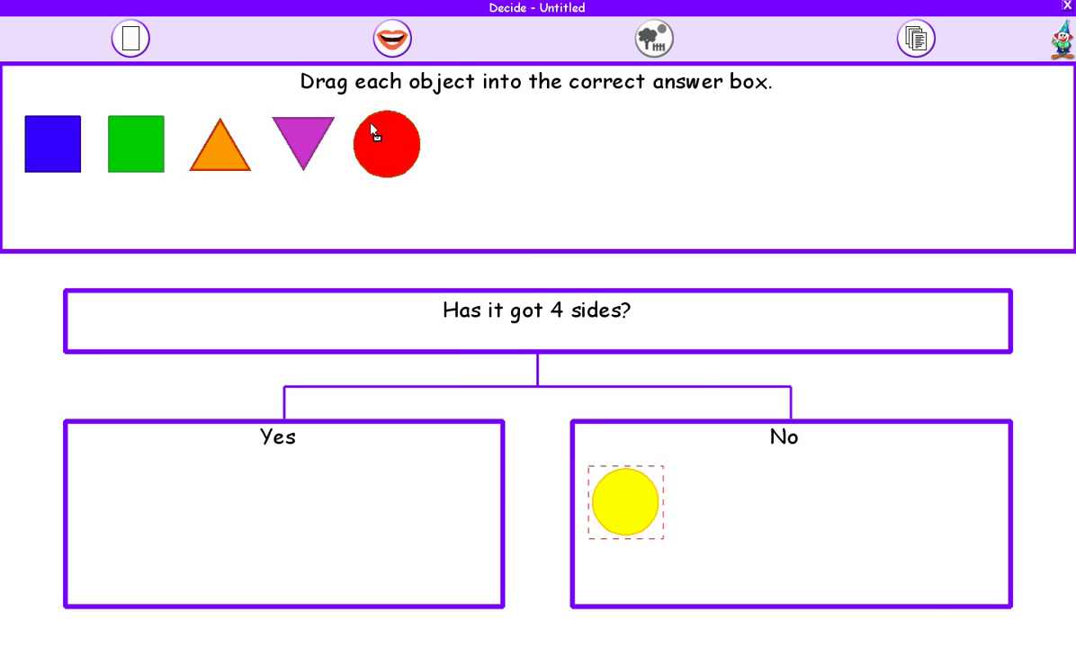
pyautogui.moveTo(375, 132); pyautogui.dragTo(889, 516)
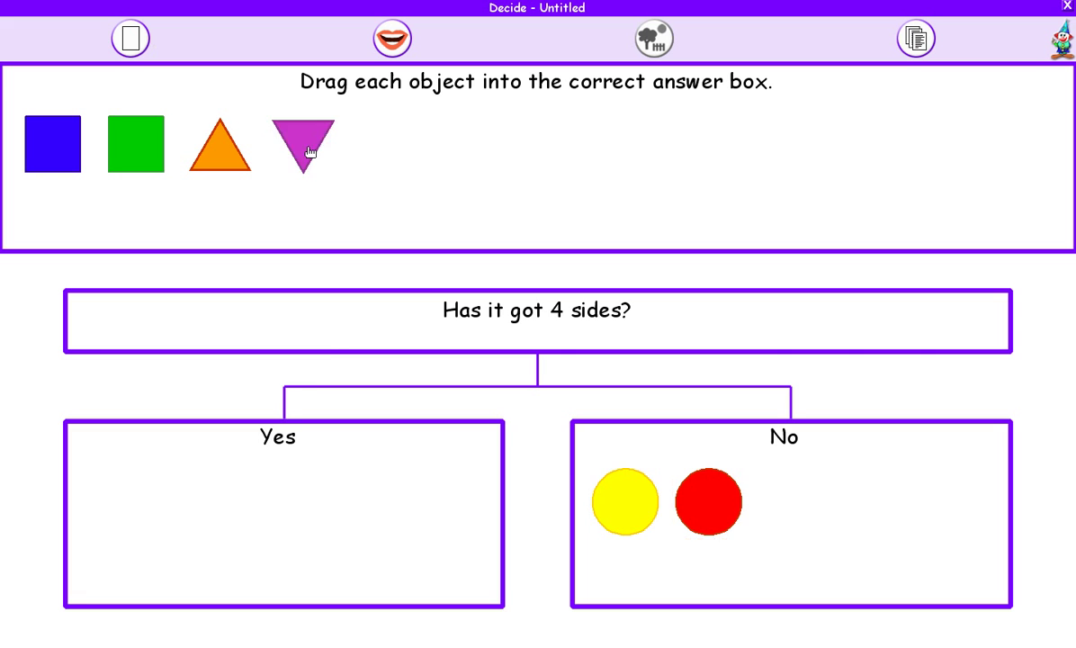
pyautogui.moveTo(308, 152); pyautogui.dragTo(900, 509)
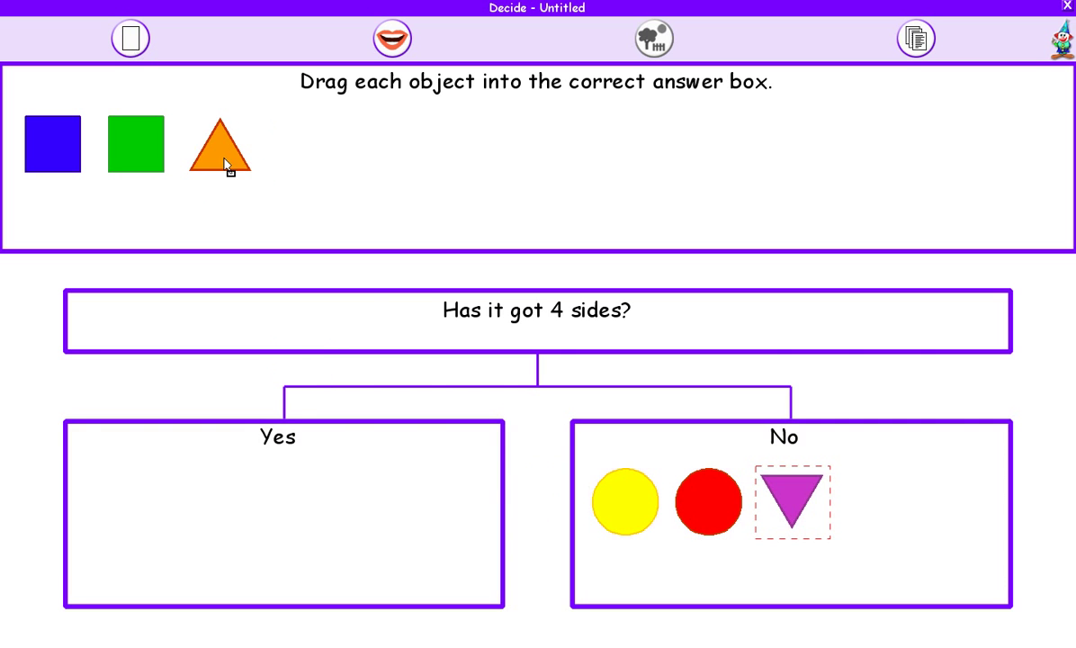
pyautogui.moveTo(224, 163); pyautogui.dragTo(914, 506)
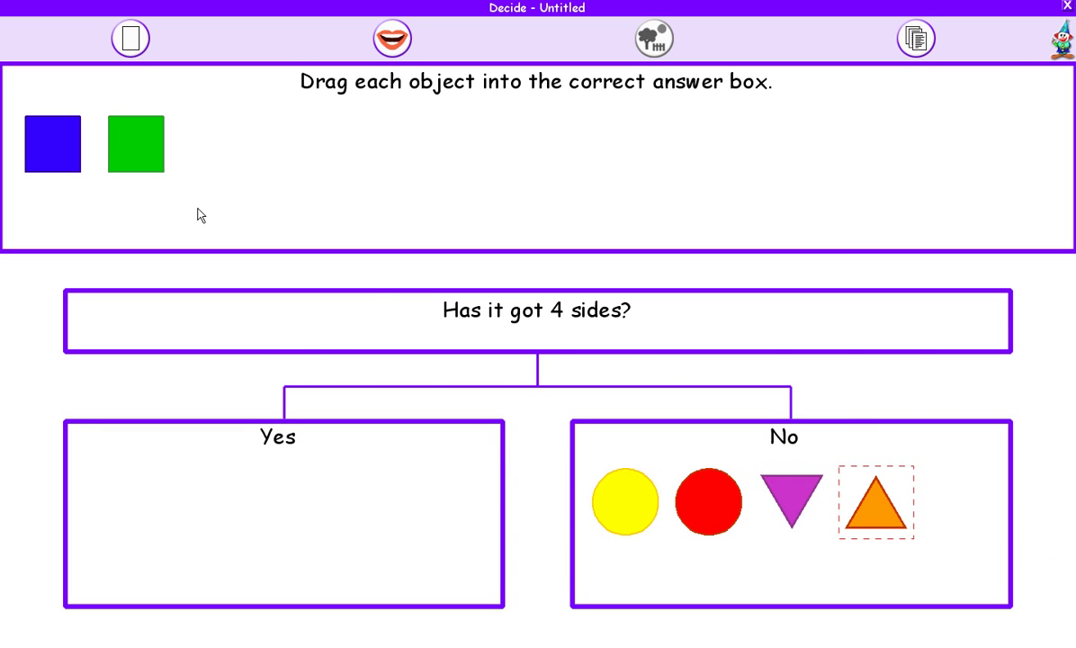
pyautogui.moveTo(146, 165); pyautogui.dragTo(288, 512)
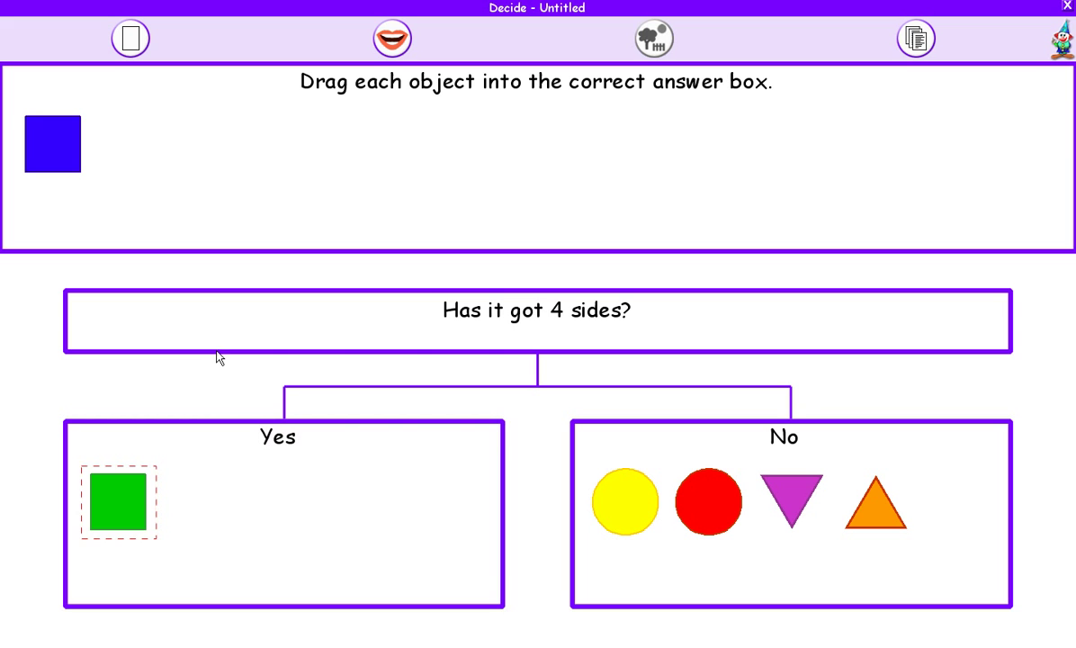
pyautogui.moveTo(56, 133); pyautogui.dragTo(395, 509)
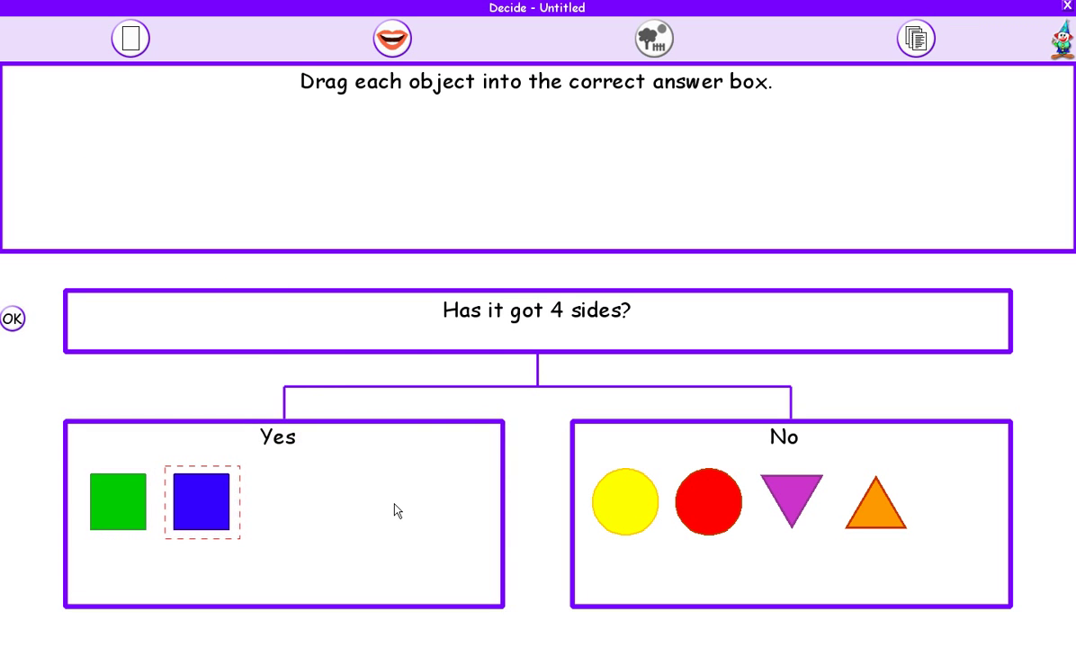
pyautogui.click(12, 318)
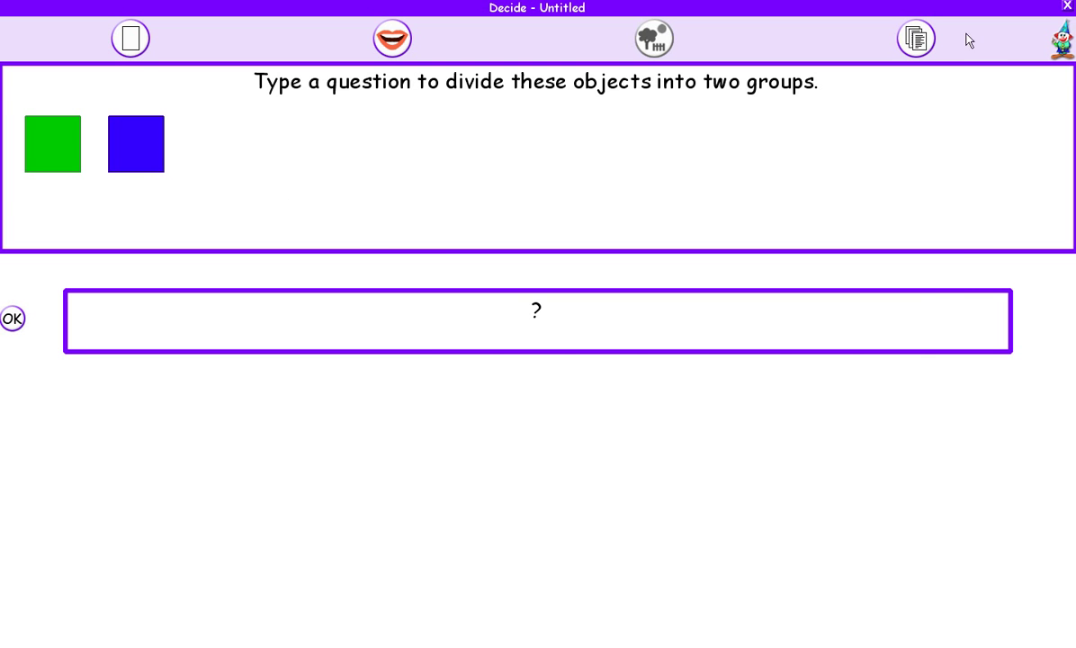
# Enter "Is it blue?" as the question dividing the green and blue squares
pyautogui.click(914, 38)
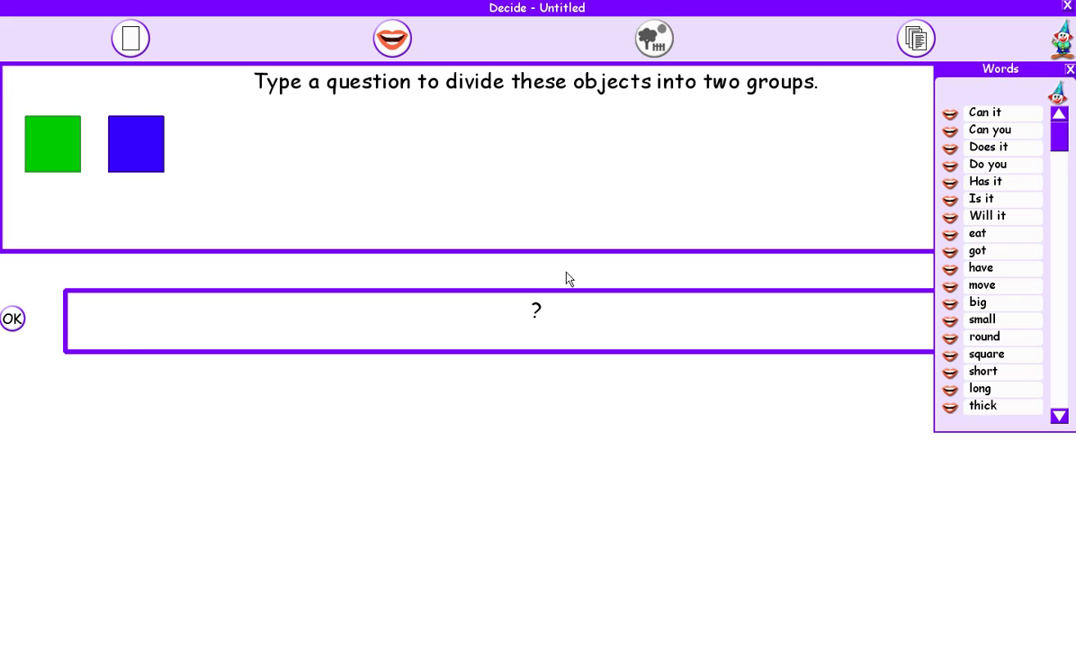
pyautogui.click(531, 310)
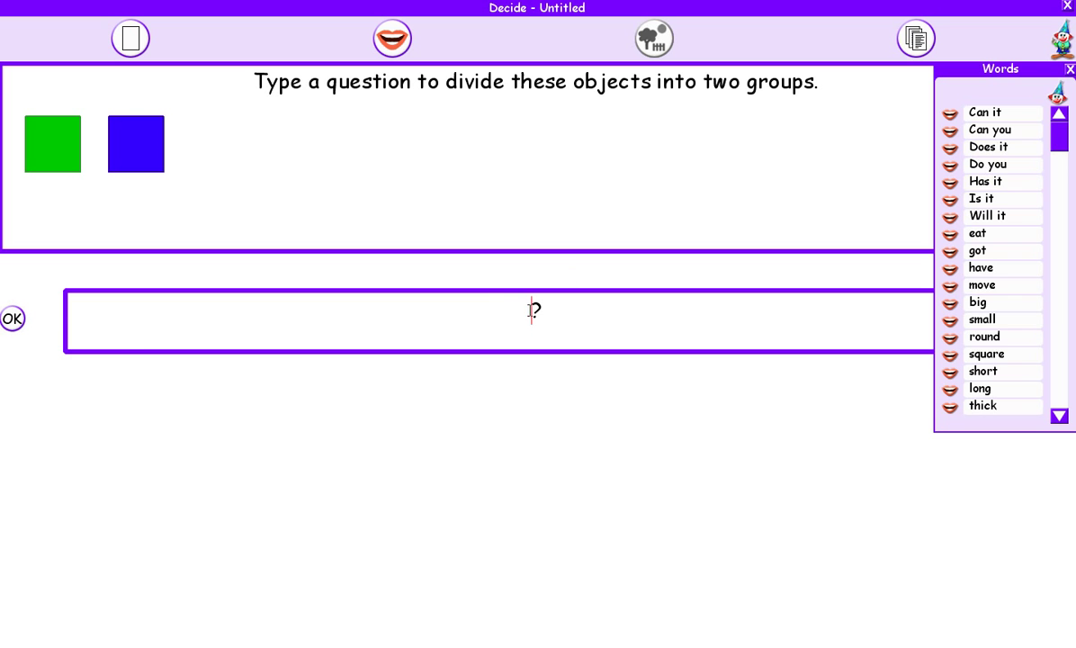
pyautogui.doubleClick(971, 198)
pyautogui.press('BackSpace')
pyautogui.press('BackSpace')
pyautogui.press('BackSpace')
pyautogui.press('BackSpace')
pyautogui.press('BackSpace')
pyautogui.press('BackSpace')
pyautogui.write('blue')
pyautogui.click(13, 318)
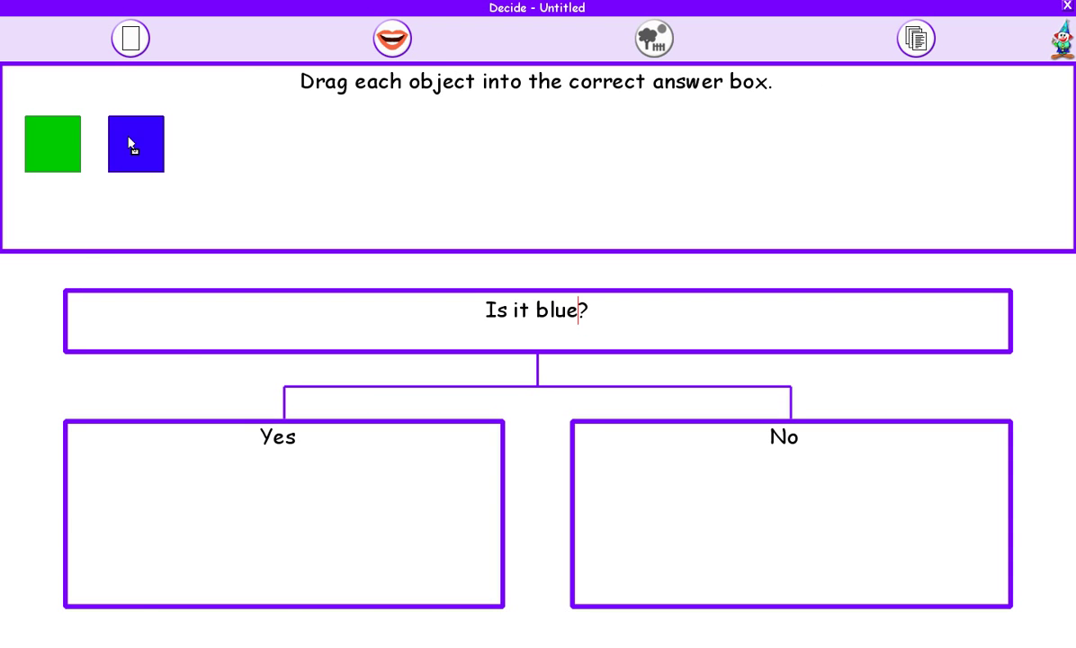
# Sort the blue square into Yes and the green square into No, and accept the grouping
pyautogui.moveTo(132, 143); pyautogui.dragTo(192, 549)
pyautogui.moveTo(65, 139); pyautogui.dragTo(755, 485)
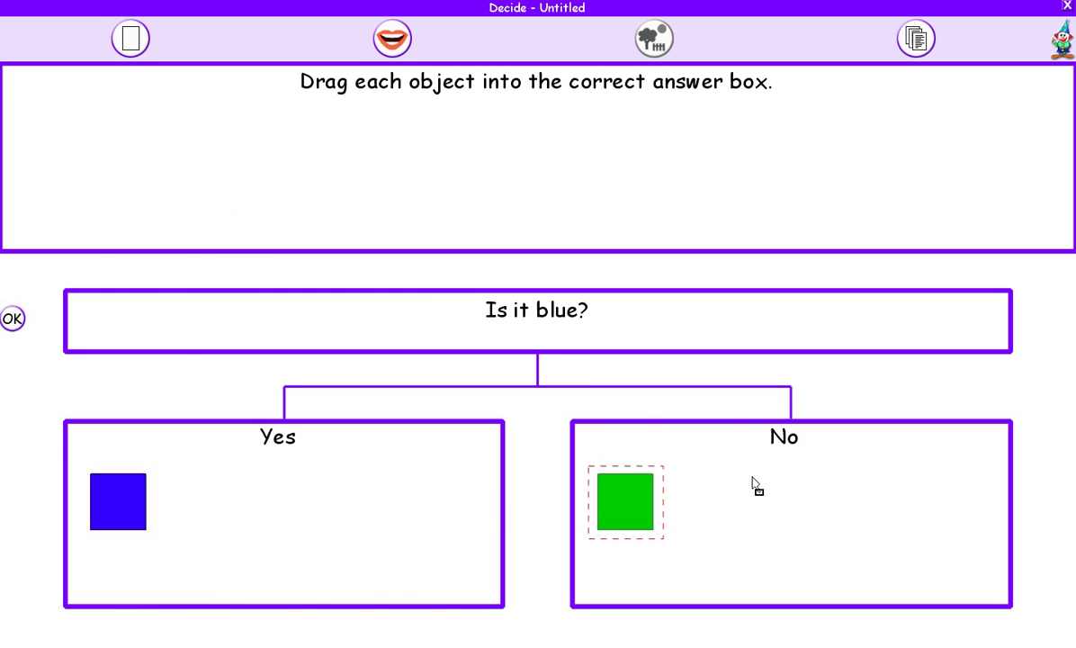
pyautogui.click(18, 318)
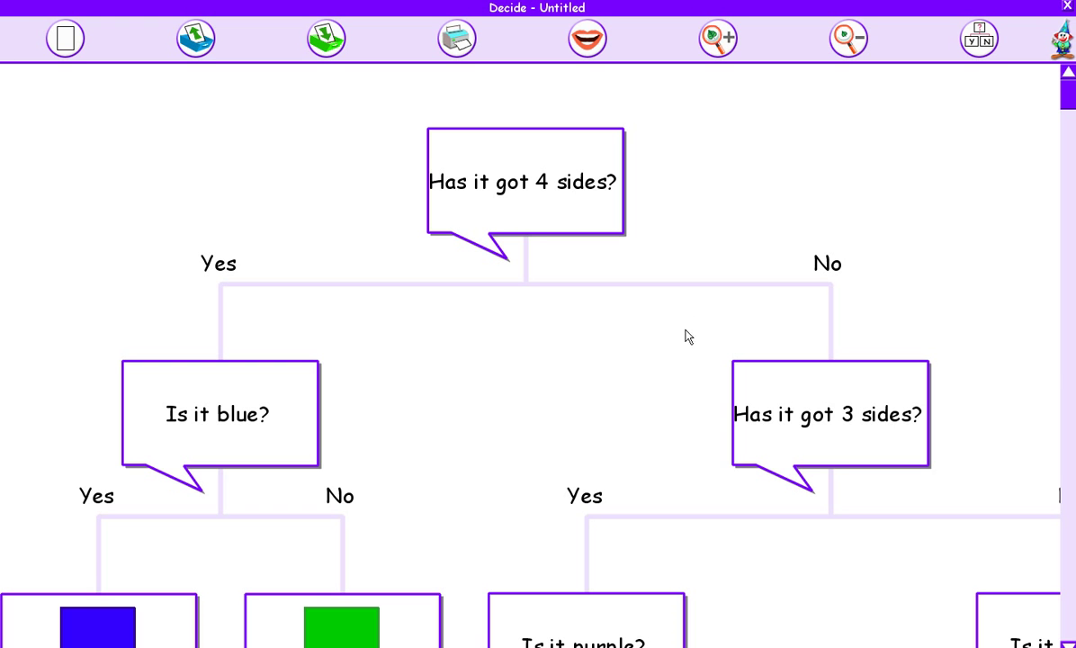
# Zoom out on the finished tree to view all its questions and shape pictures together
pyautogui.click(848, 39)
pyautogui.click(848, 38)
pyautogui.click(848, 38)
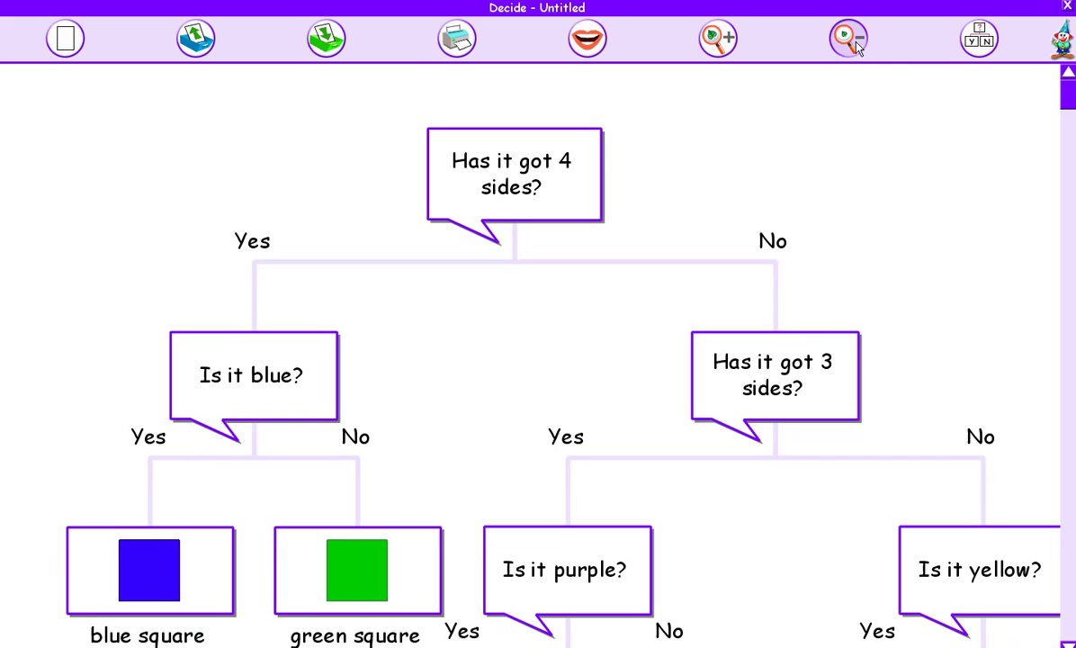
pyautogui.click(854, 45)
pyautogui.click(854, 45)
pyautogui.click(854, 45)
pyautogui.click(854, 45)
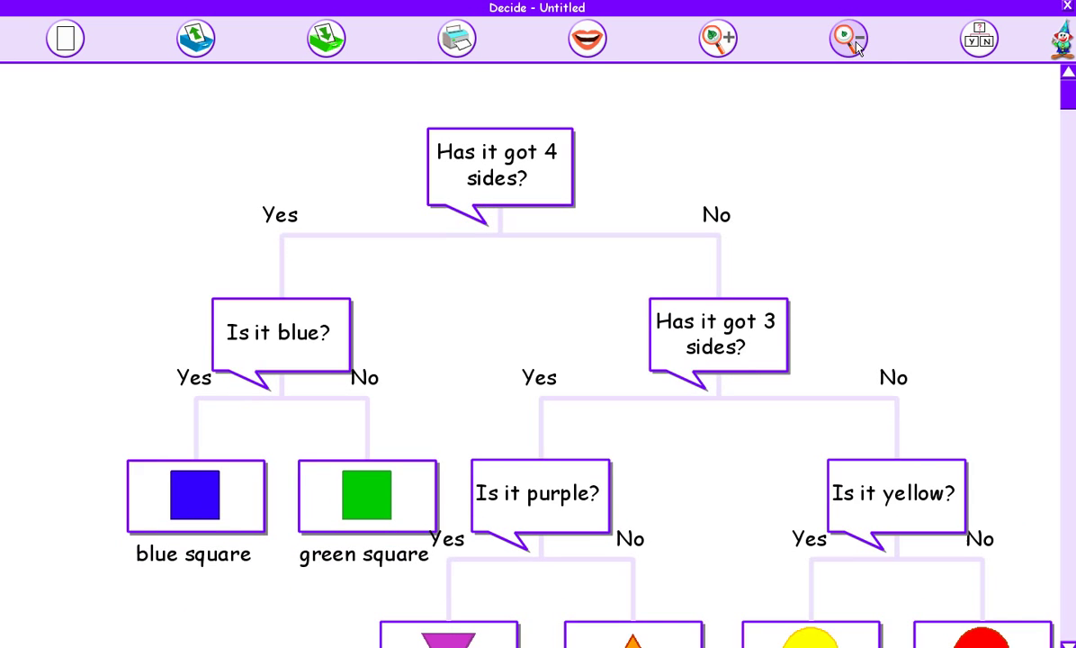
pyautogui.click(855, 45)
pyautogui.click(855, 45)
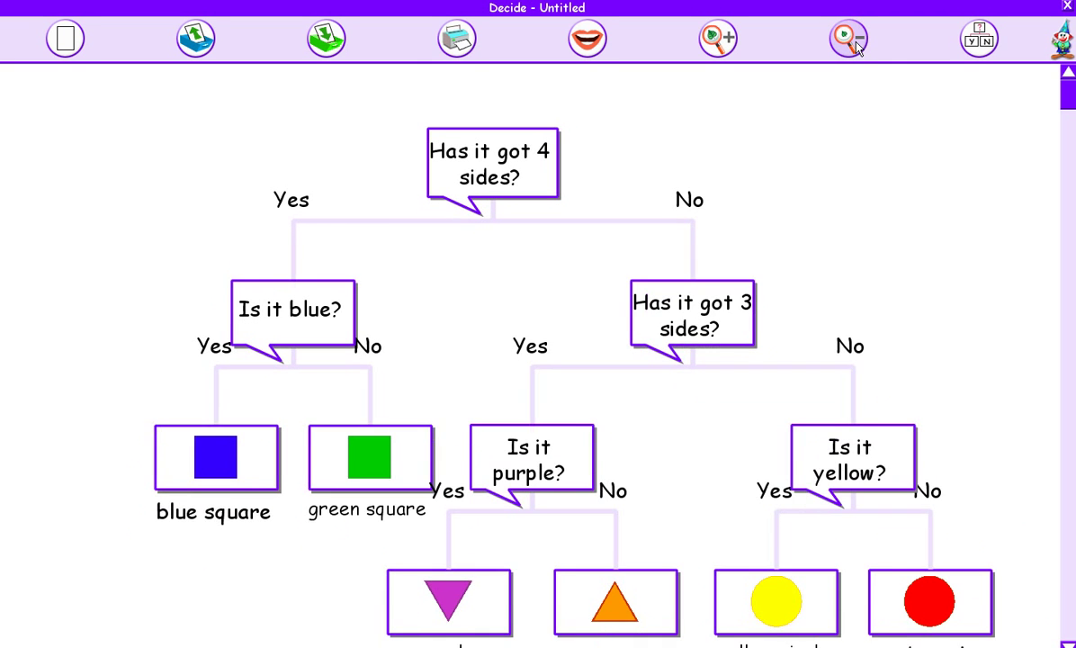
pyautogui.click(854, 45)
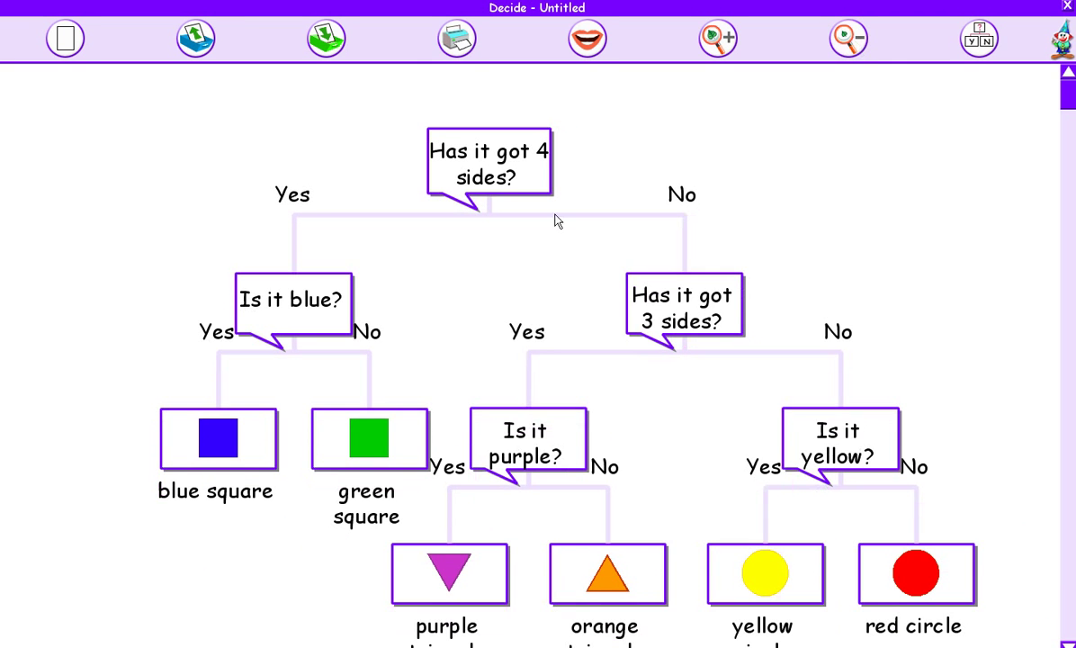
# Start playing the tree and save it first, entering the author's name and the title "shapes"
pyautogui.click(982, 52)
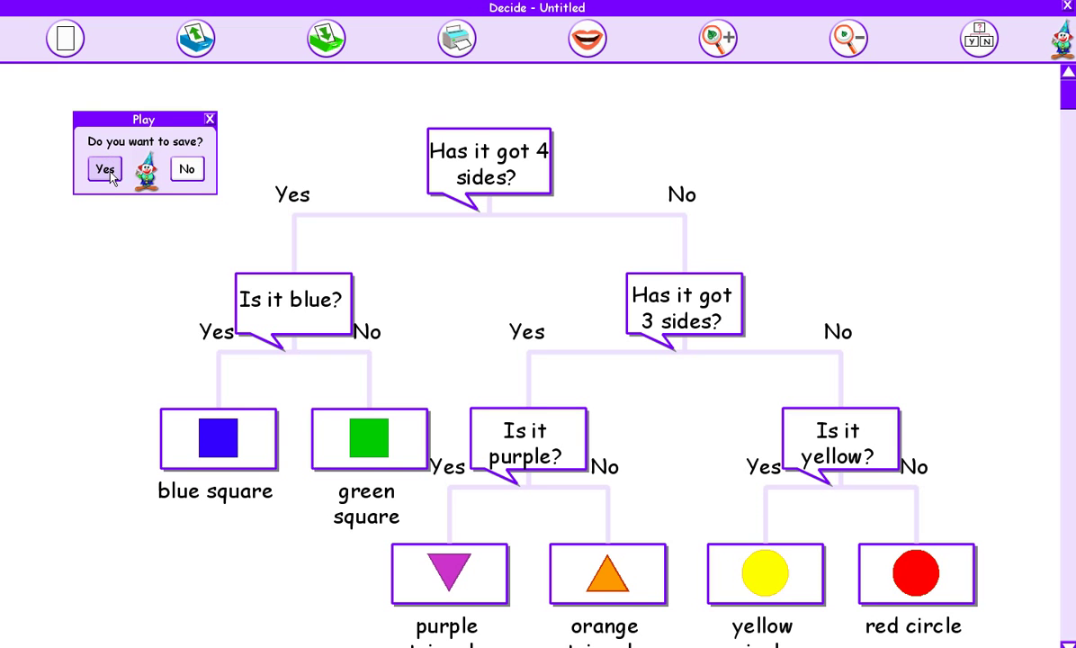
pyautogui.click(105, 170)
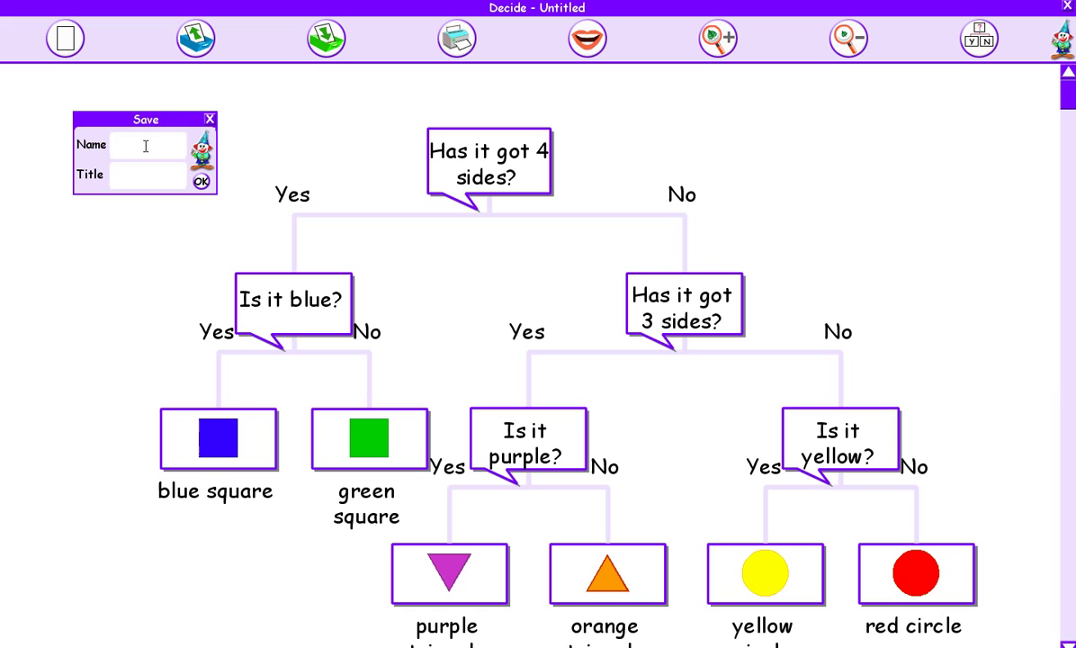
pyautogui.write('mr wood')
pyautogui.click(152, 174)
pyautogui.write('shapes')
pyautogui.click(200, 181)
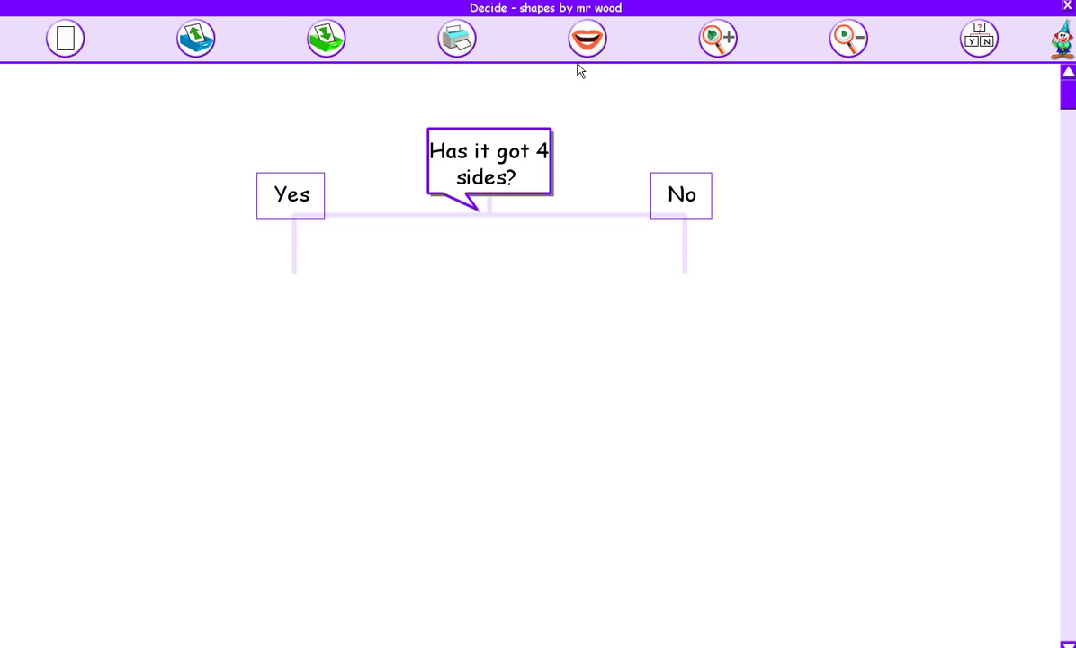
# Play the tree by answering No to 4 sides, No to 3 sides and Yes to yellow, and confirm the yellow circle
pyautogui.click(692, 195)
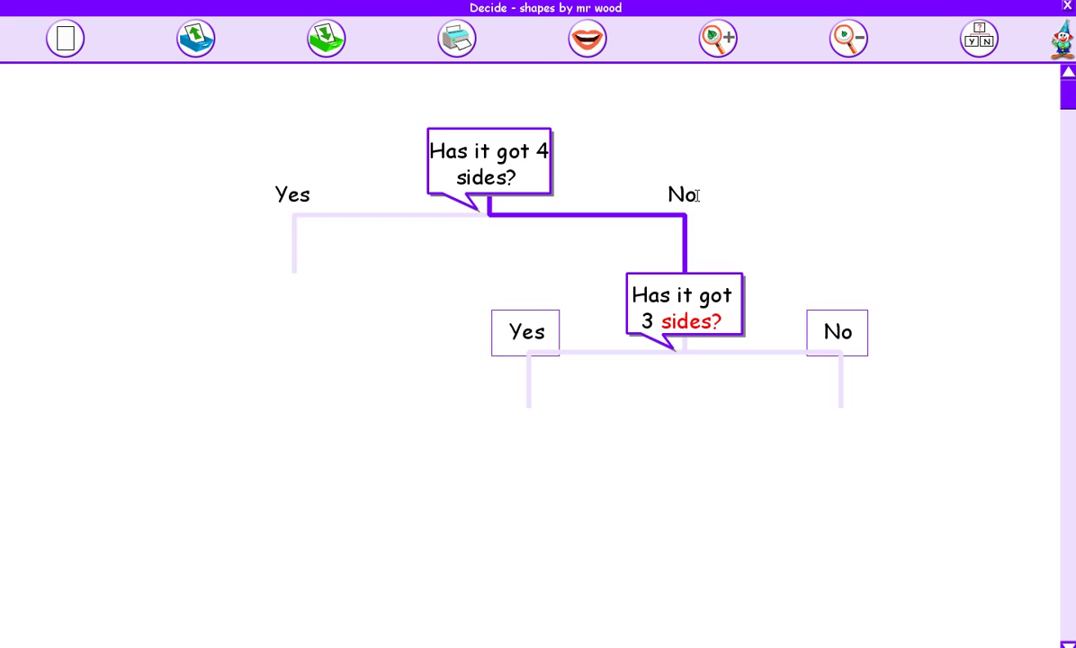
pyautogui.click(850, 334)
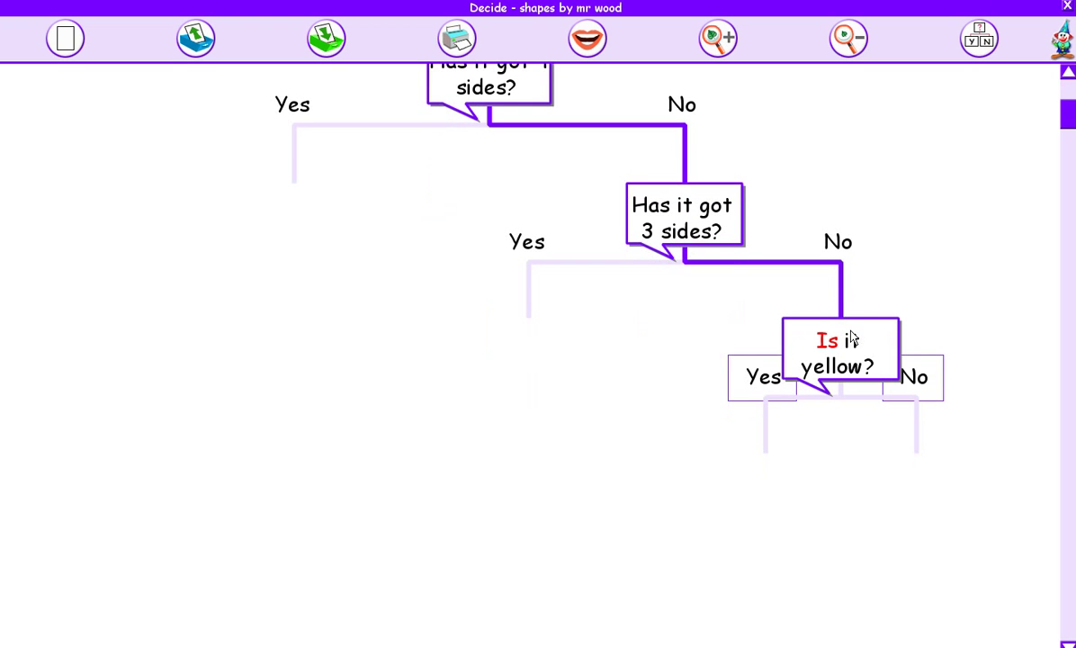
pyautogui.click(774, 377)
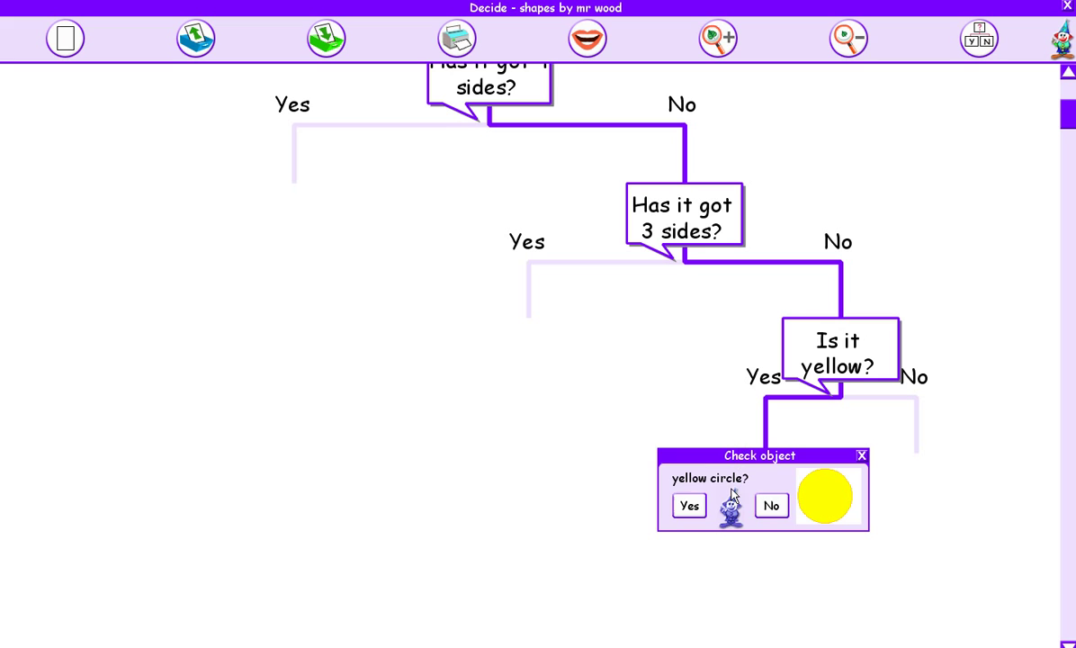
pyautogui.click(690, 506)
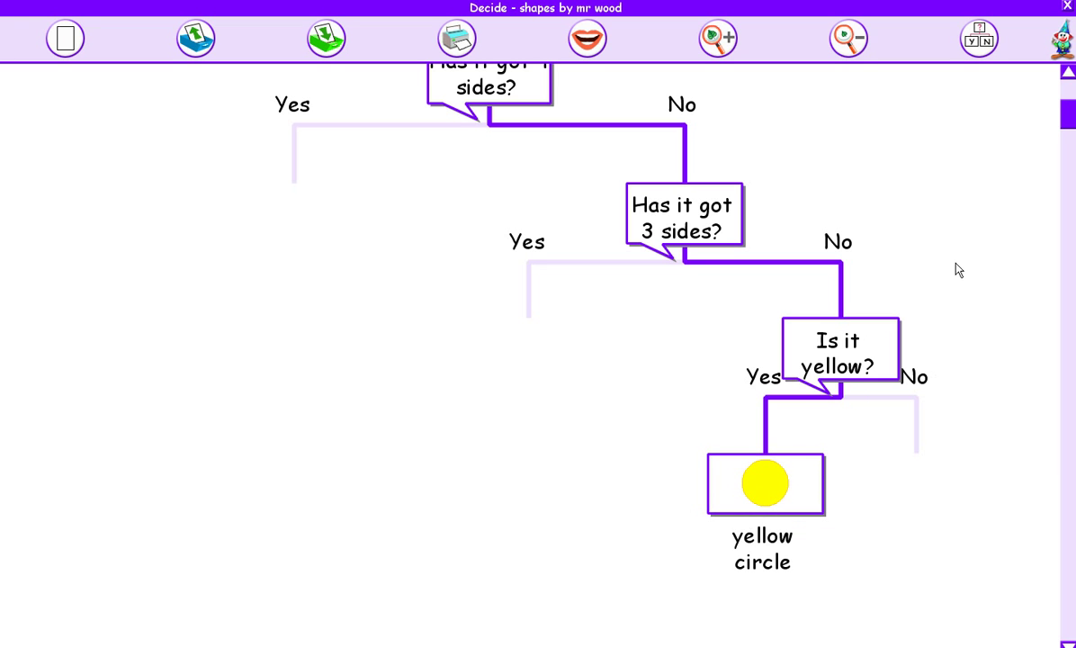
pyautogui.scroll(2, 1065, 101)
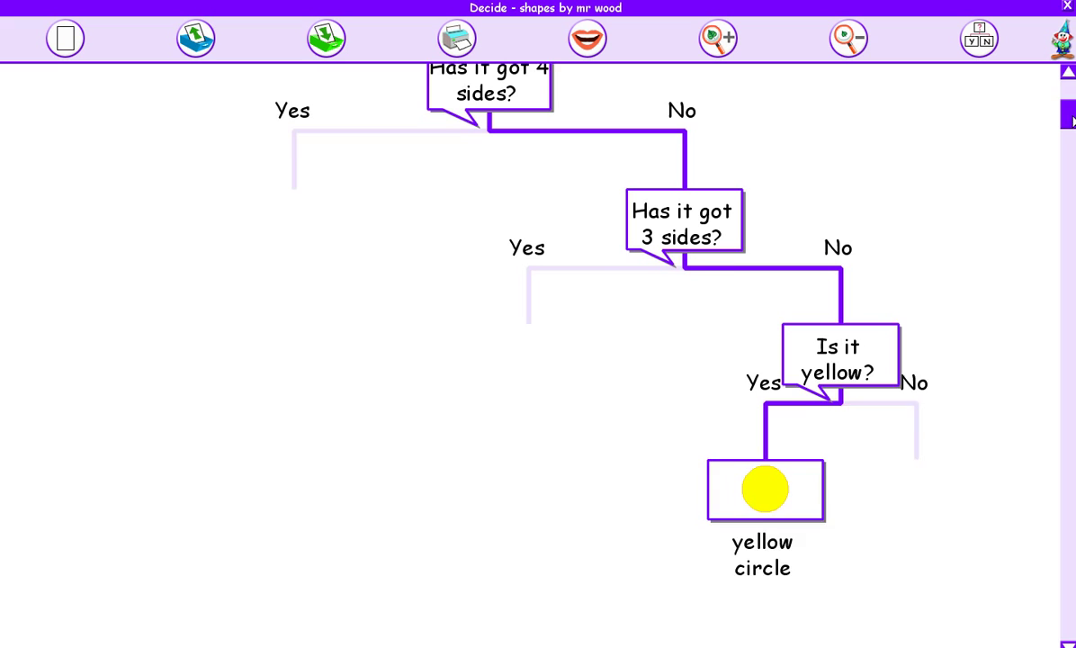